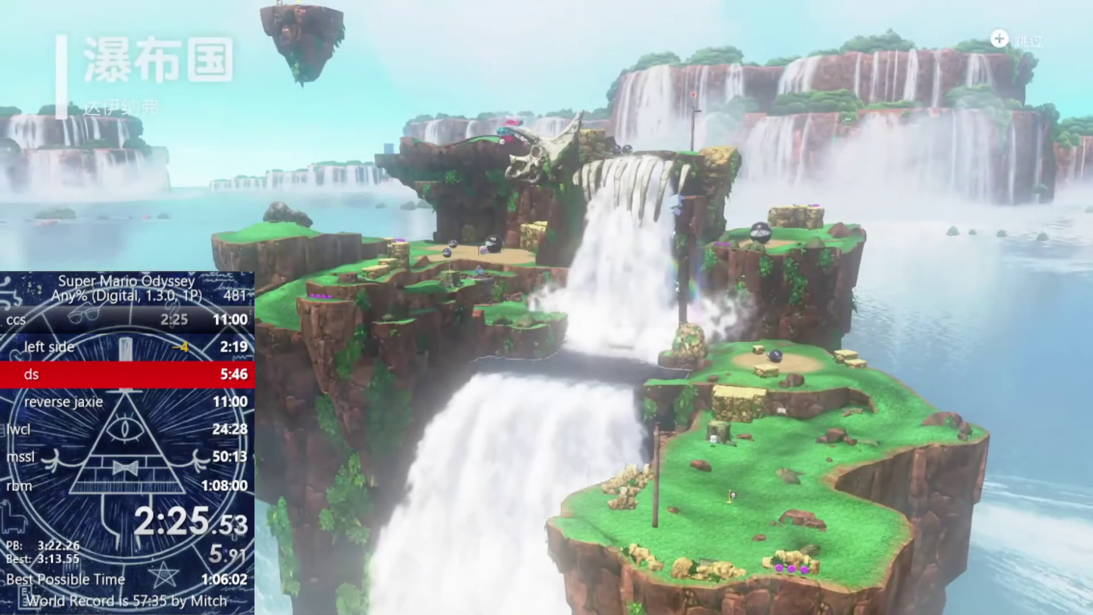
pyautogui.press('+')
pyautogui.press('a')
pyautogui.press('+')
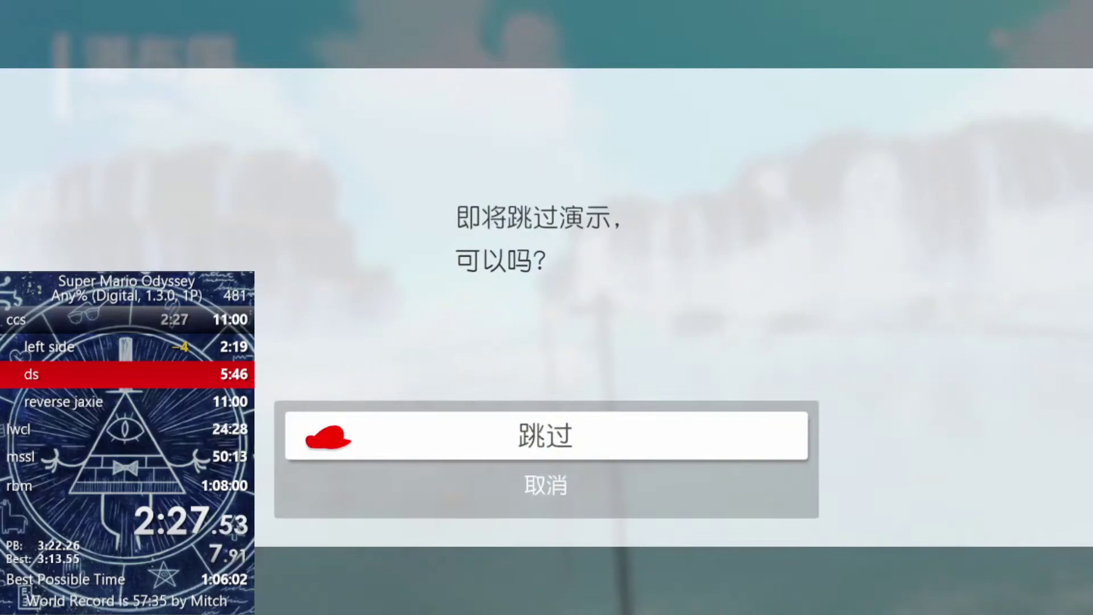
pyautogui.press('+')
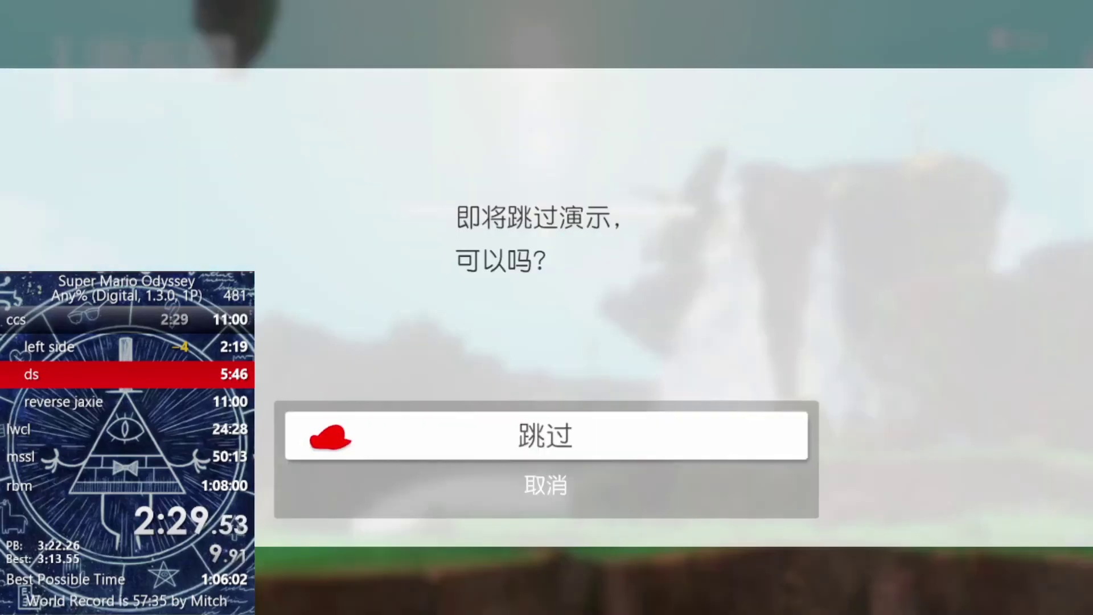
pyautogui.press('a')
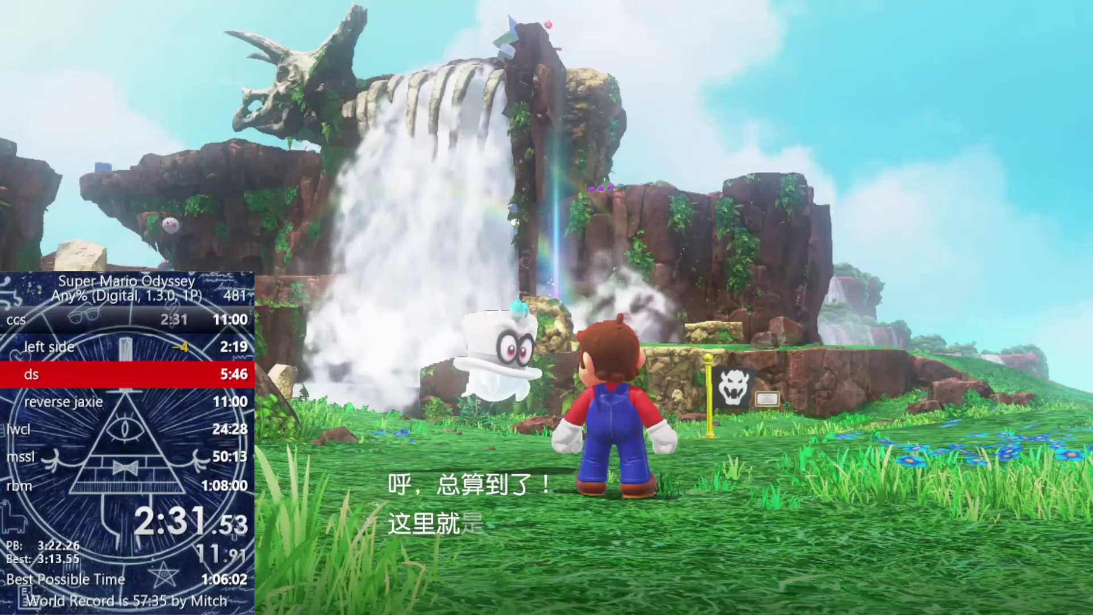